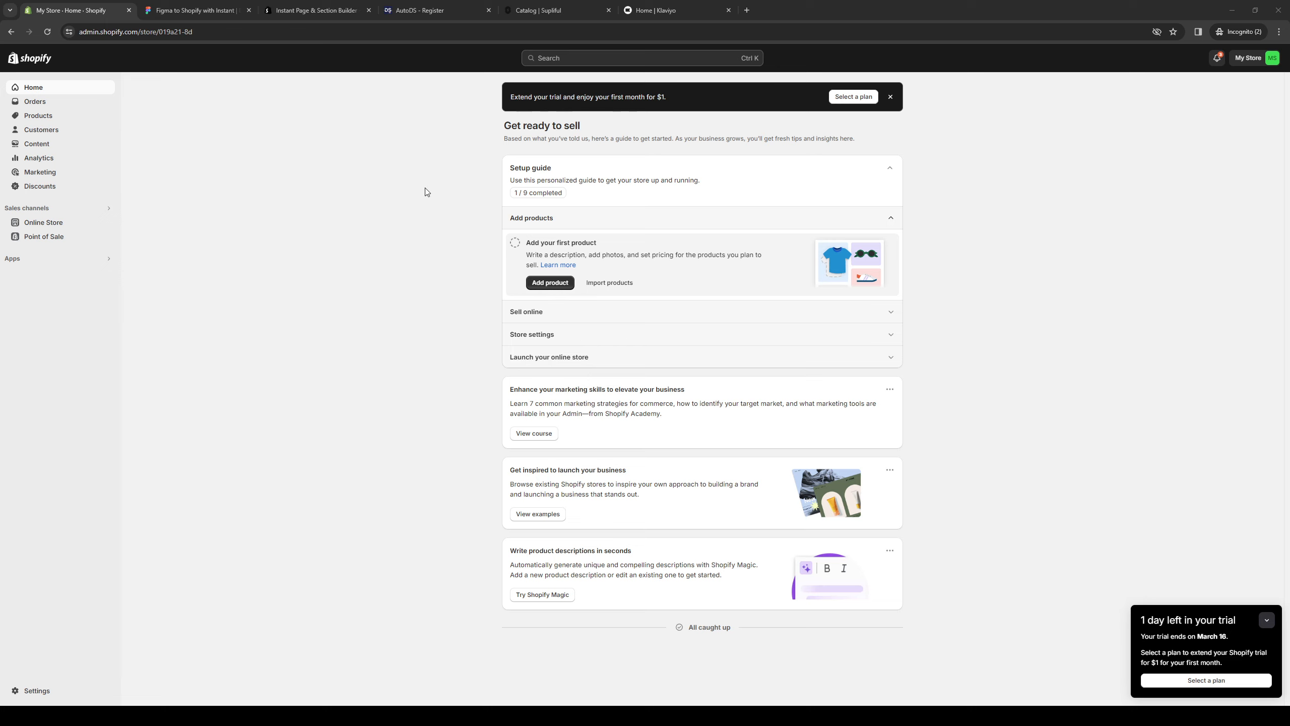
# Close the AutoDS registration tab and return to the Shopify store admin home
pyautogui.click(457, 18)
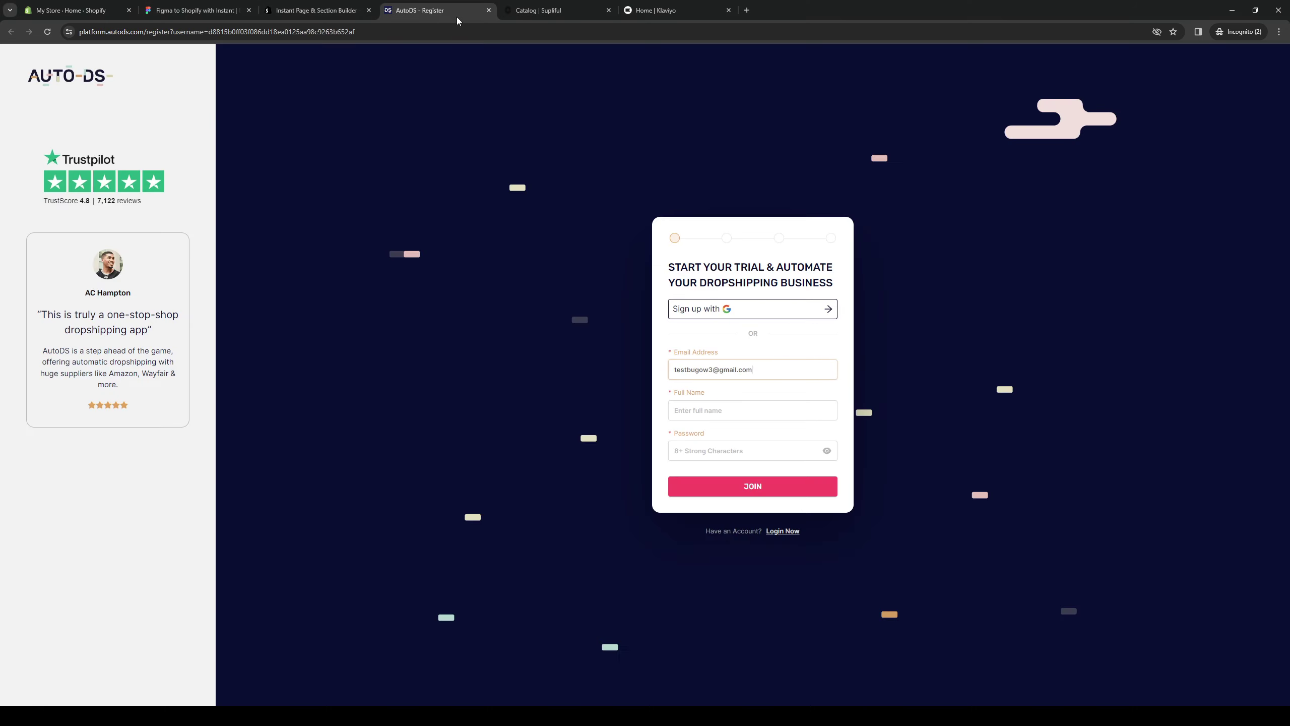
pyautogui.click(488, 10)
pyautogui.click(83, 11)
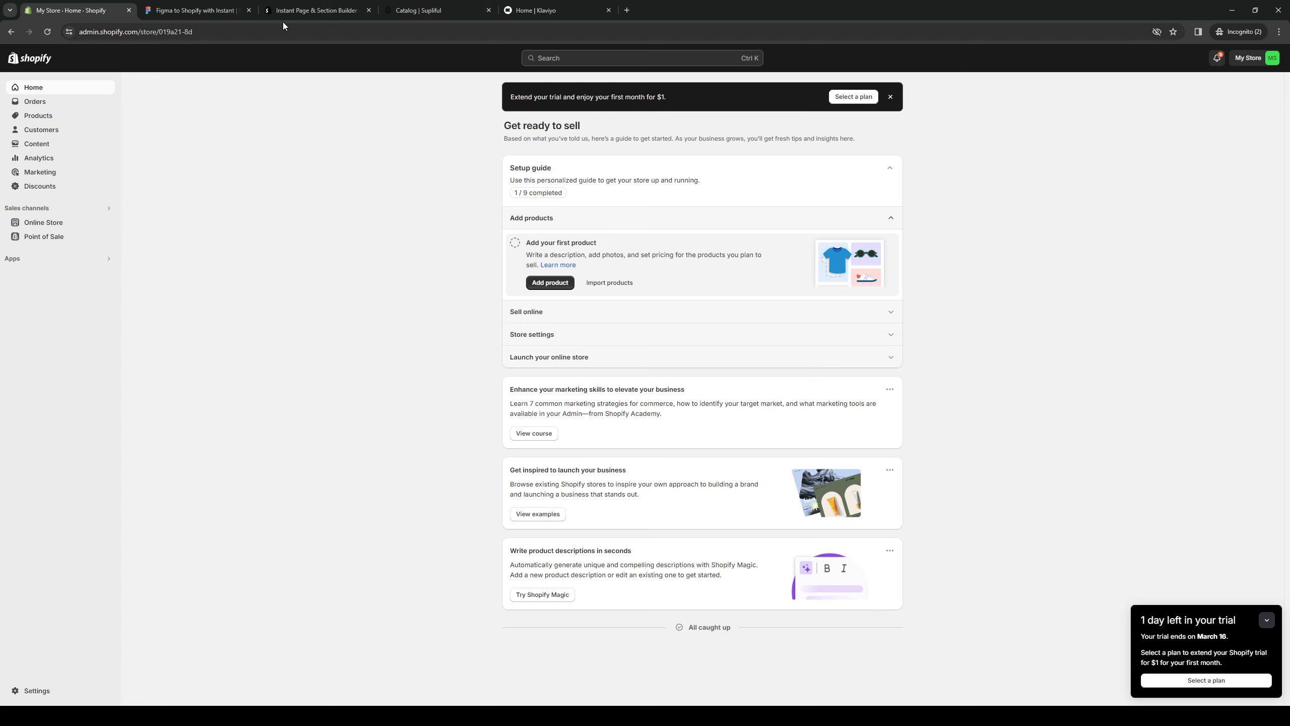
pyautogui.click(202, 10)
pyautogui.click(94, 8)
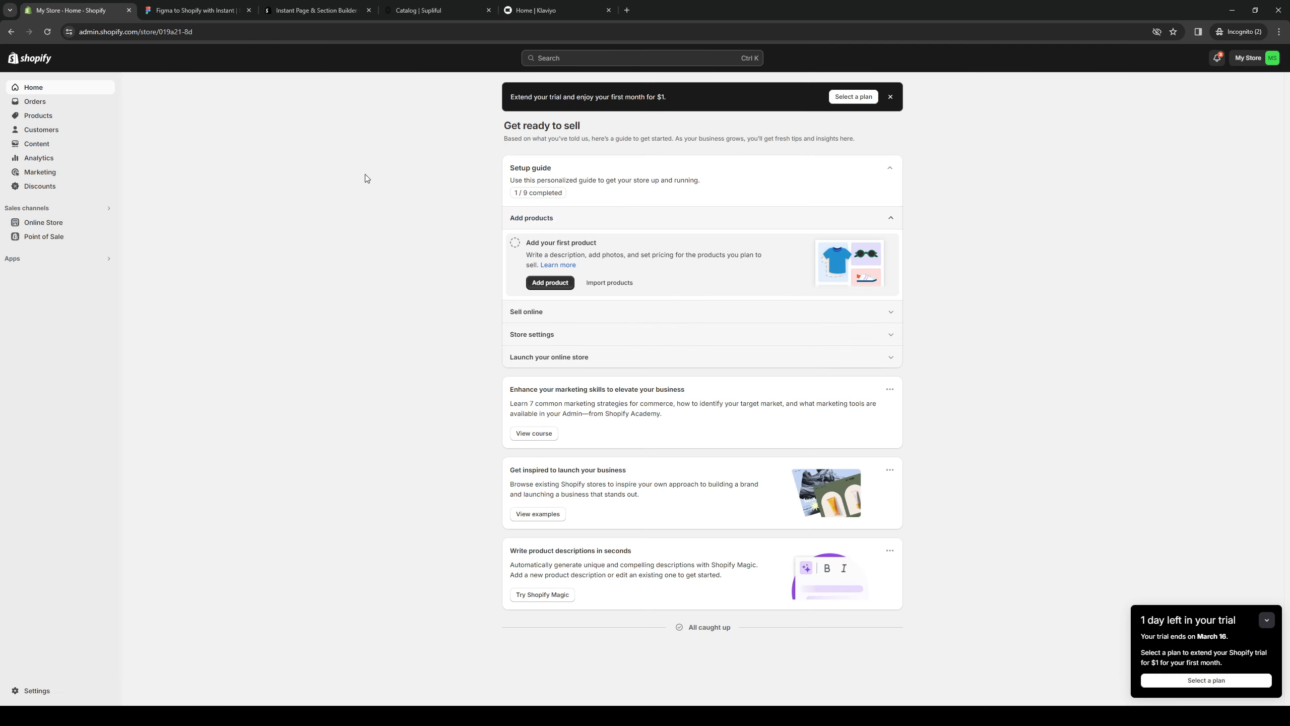
pyautogui.click(192, 11)
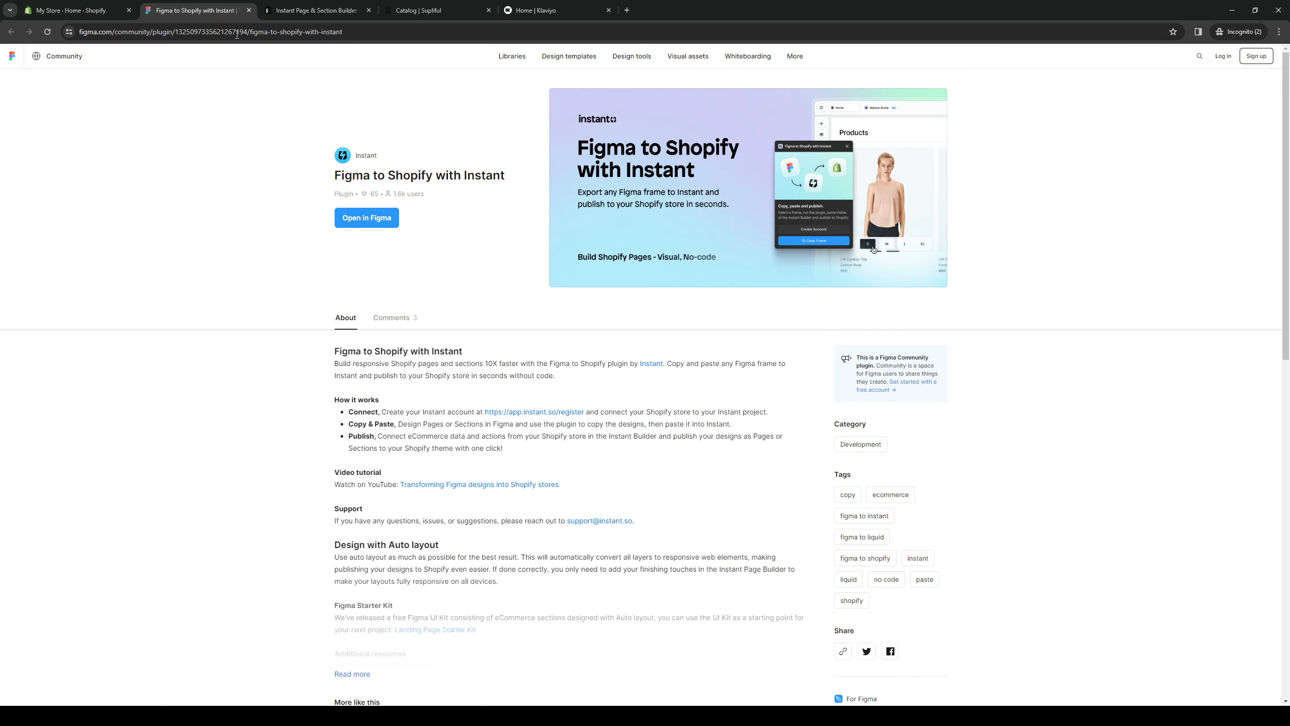
pyautogui.click(76, 10)
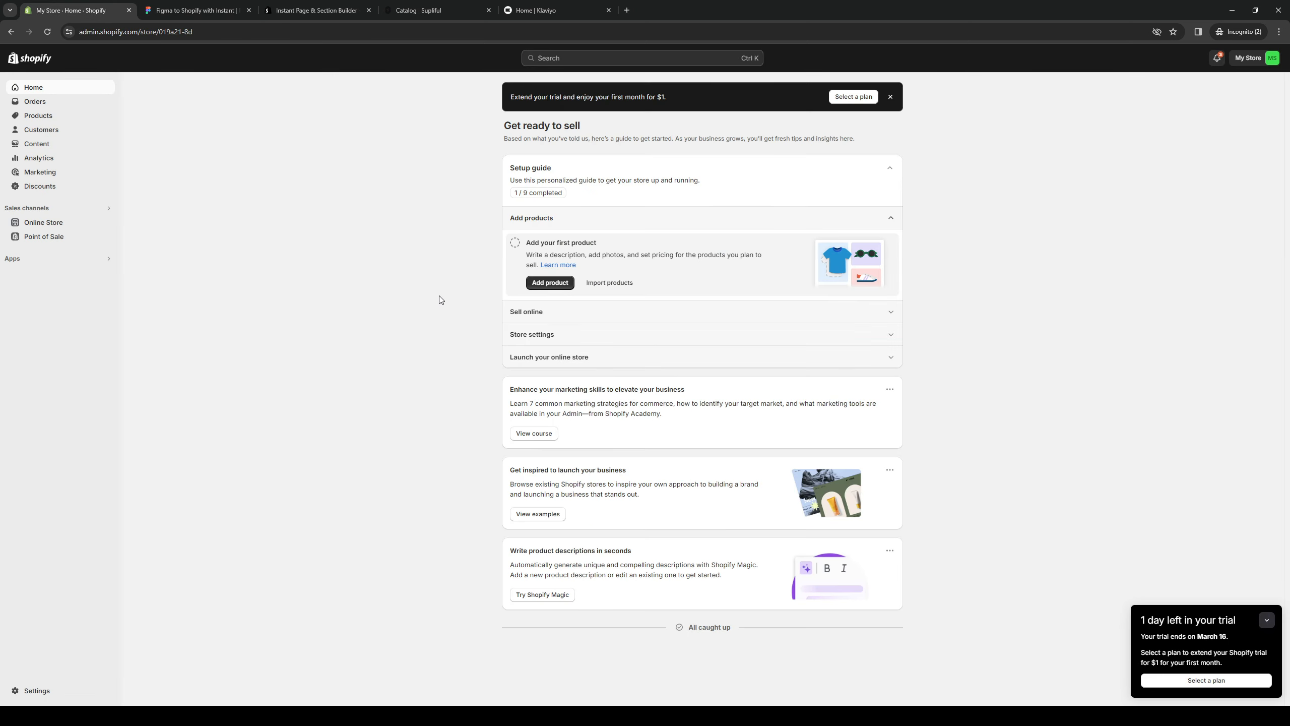
pyautogui.click(244, 10)
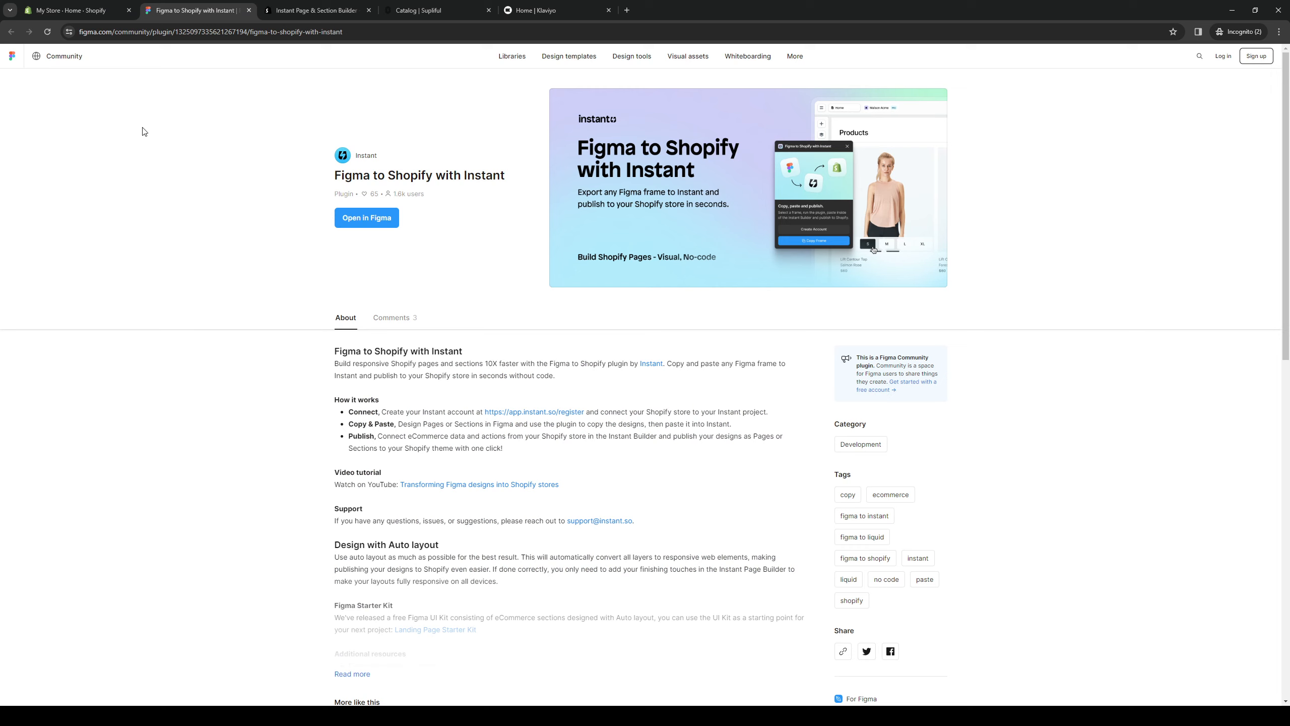
pyautogui.click(70, 10)
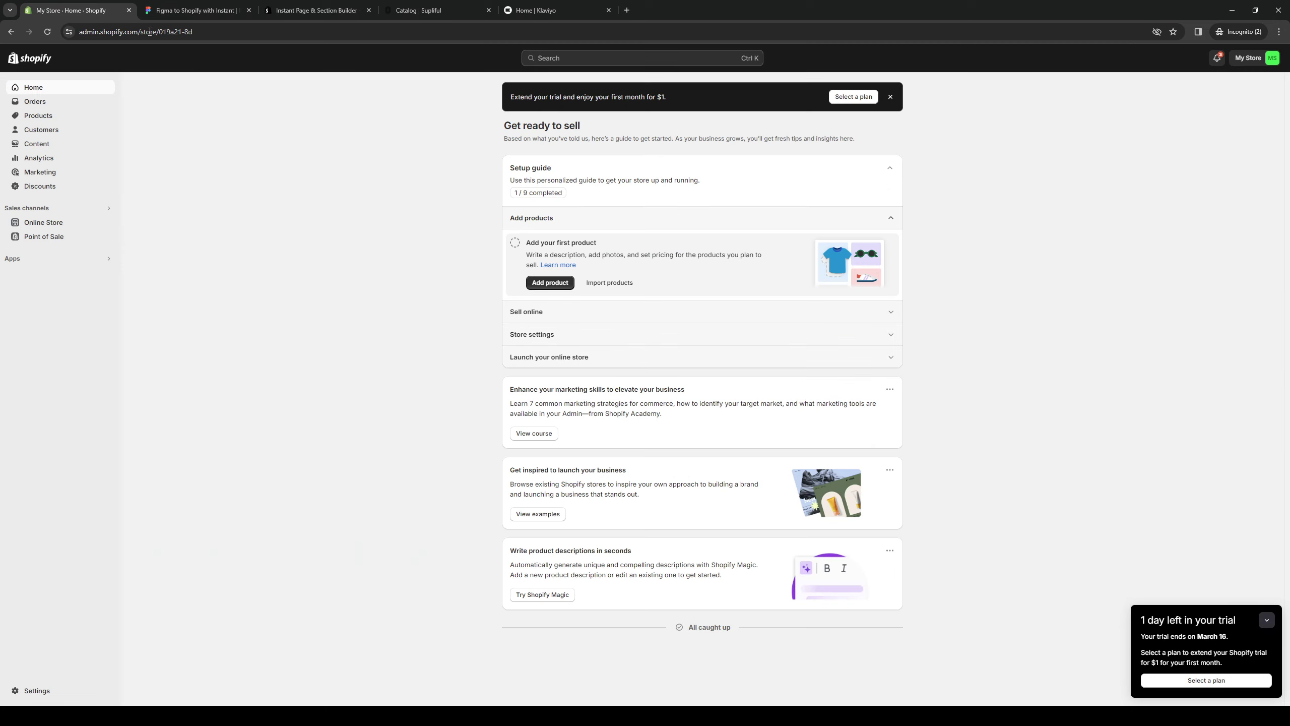
# Launch the Instant plugin in Figma, sign up with Google, and return to the Shopify admin
pyautogui.click(214, 11)
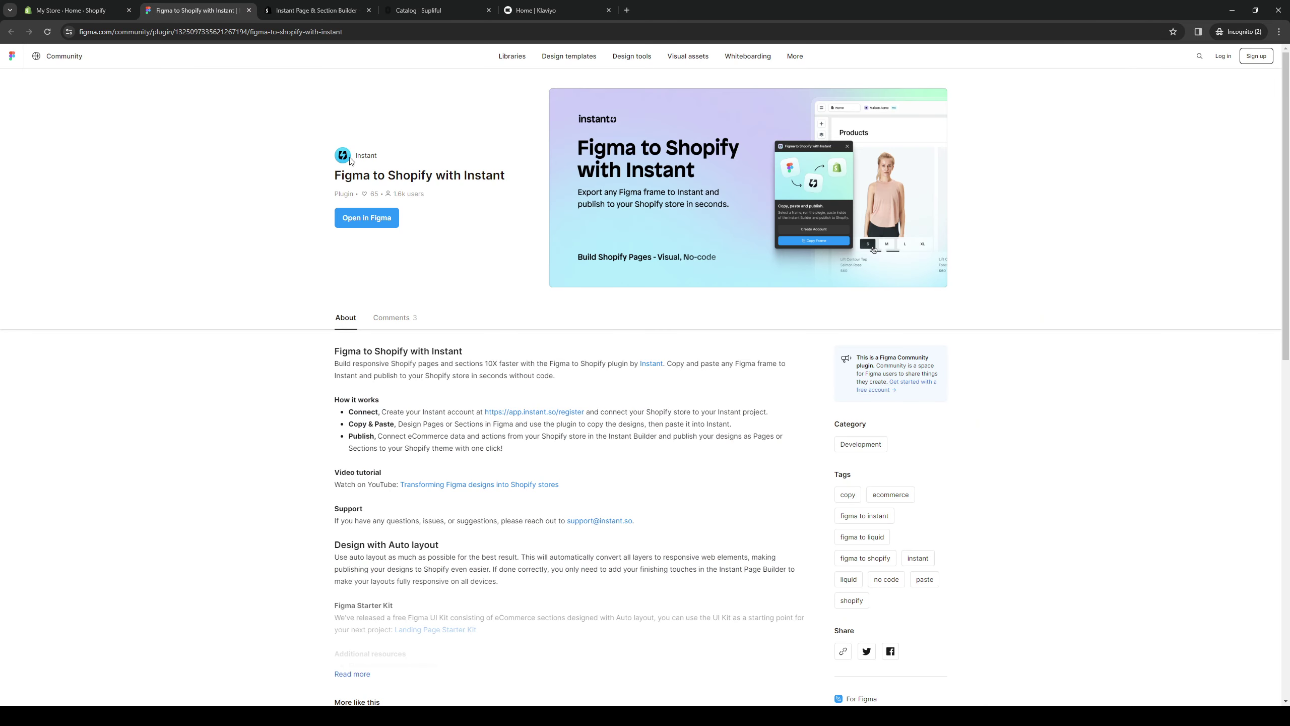
pyautogui.click(378, 224)
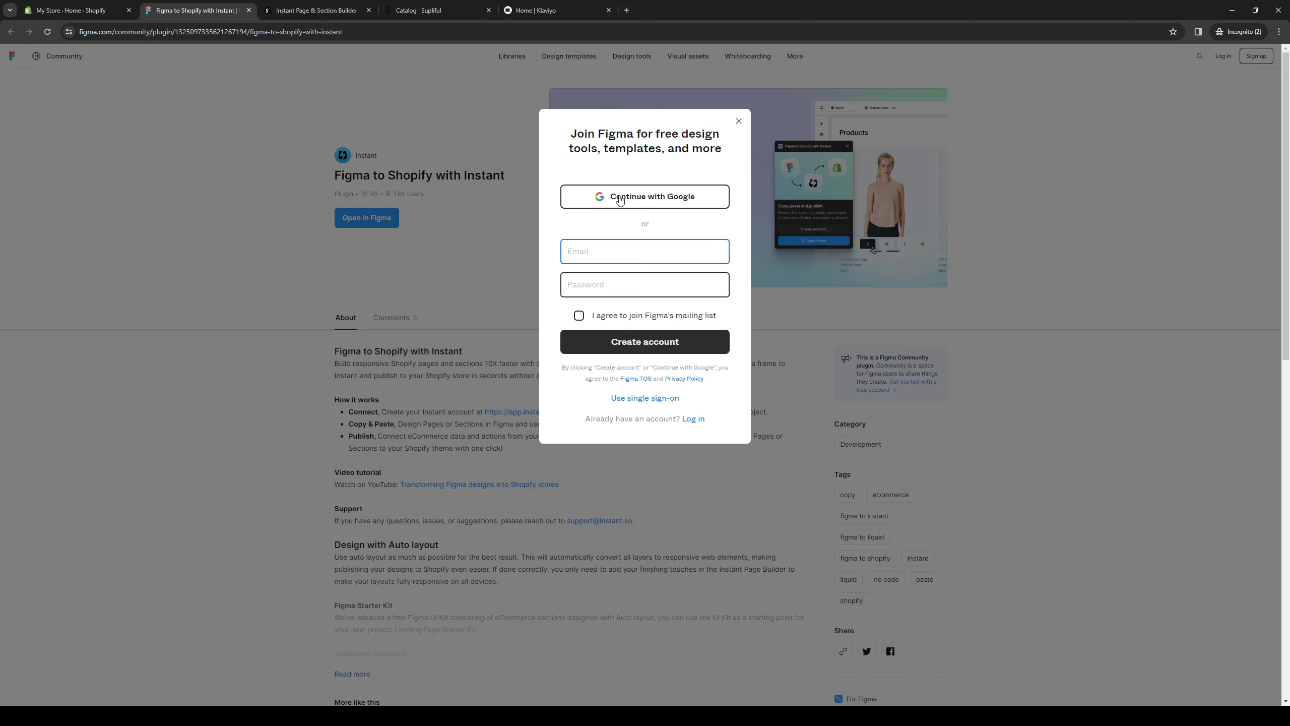
pyautogui.click(326, 338)
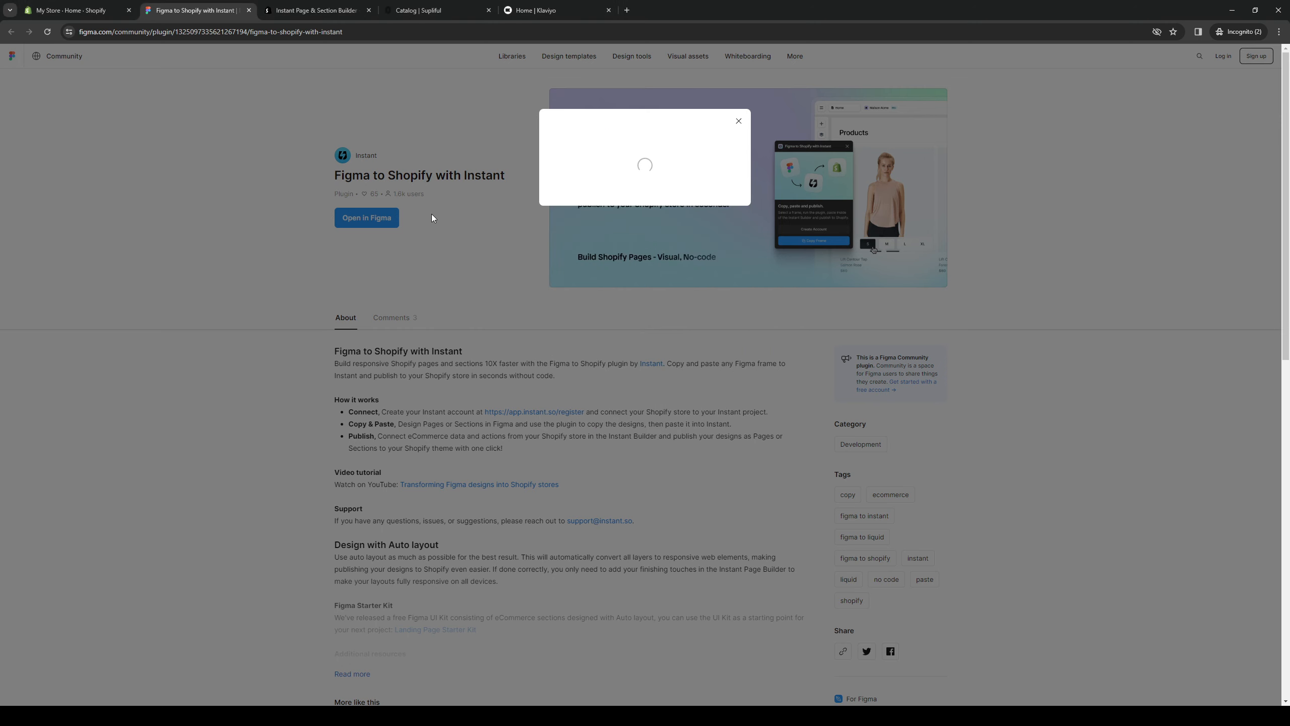
pyautogui.click(71, 11)
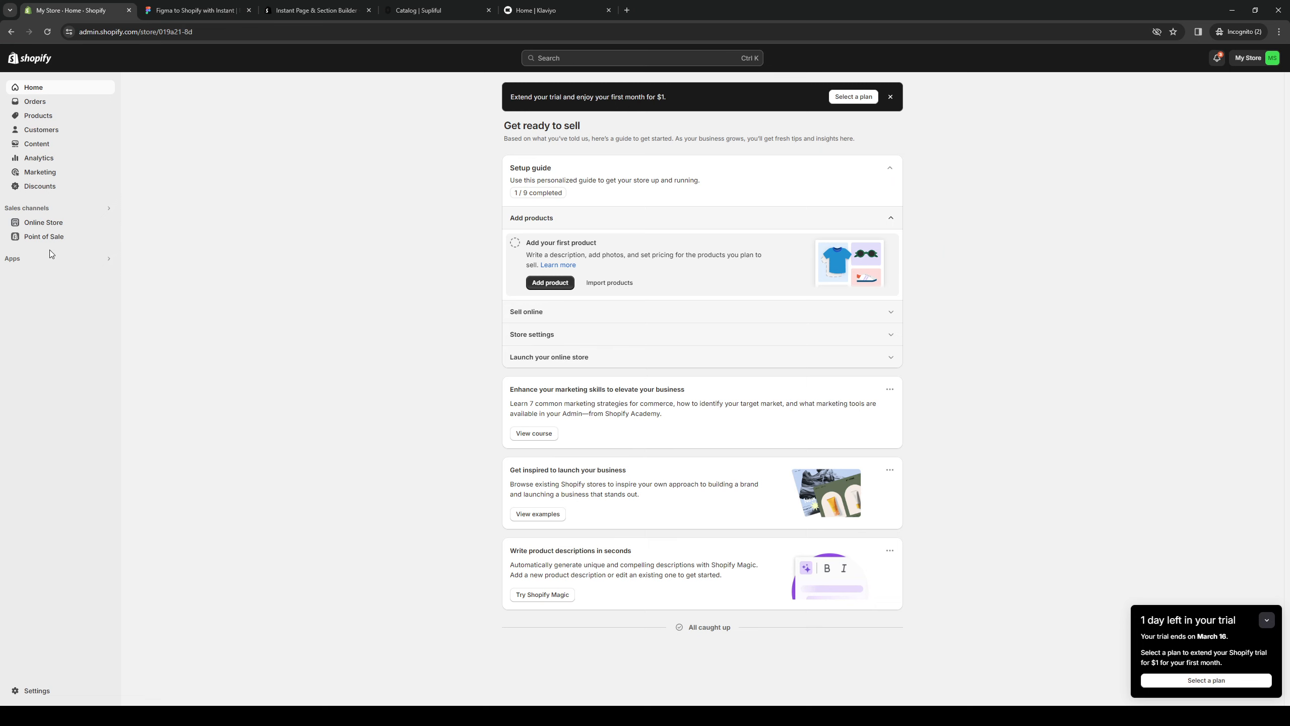
# From the Apps sidebar, reach app and sales channel settings and launch the Shopify App Store
pyautogui.click(28, 261)
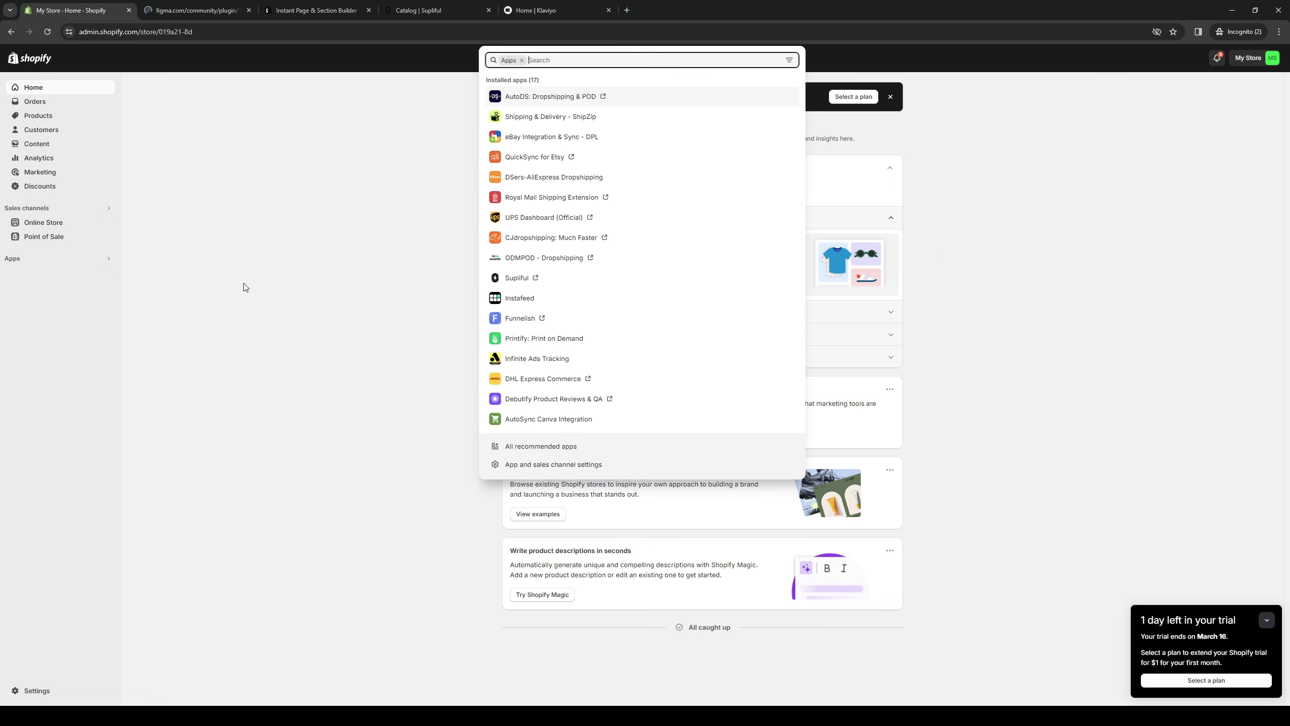
pyautogui.click(574, 469)
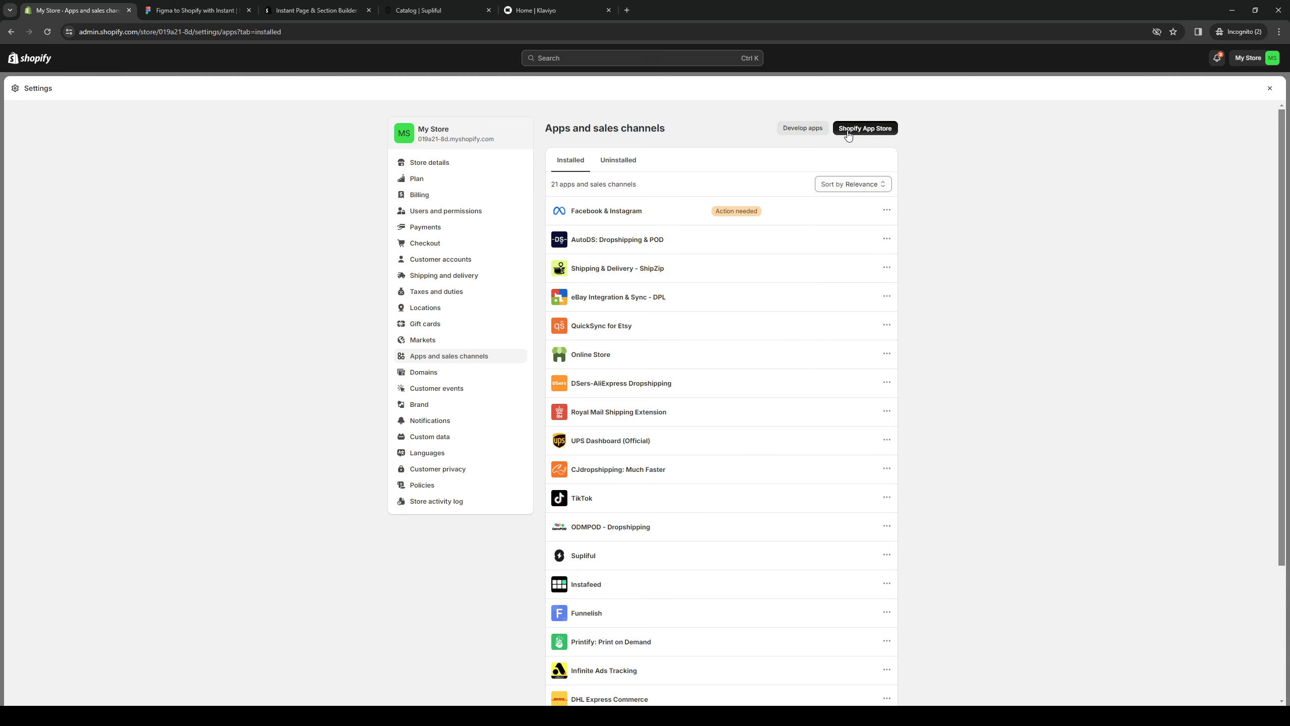
pyautogui.click(868, 127)
pyautogui.click(318, 10)
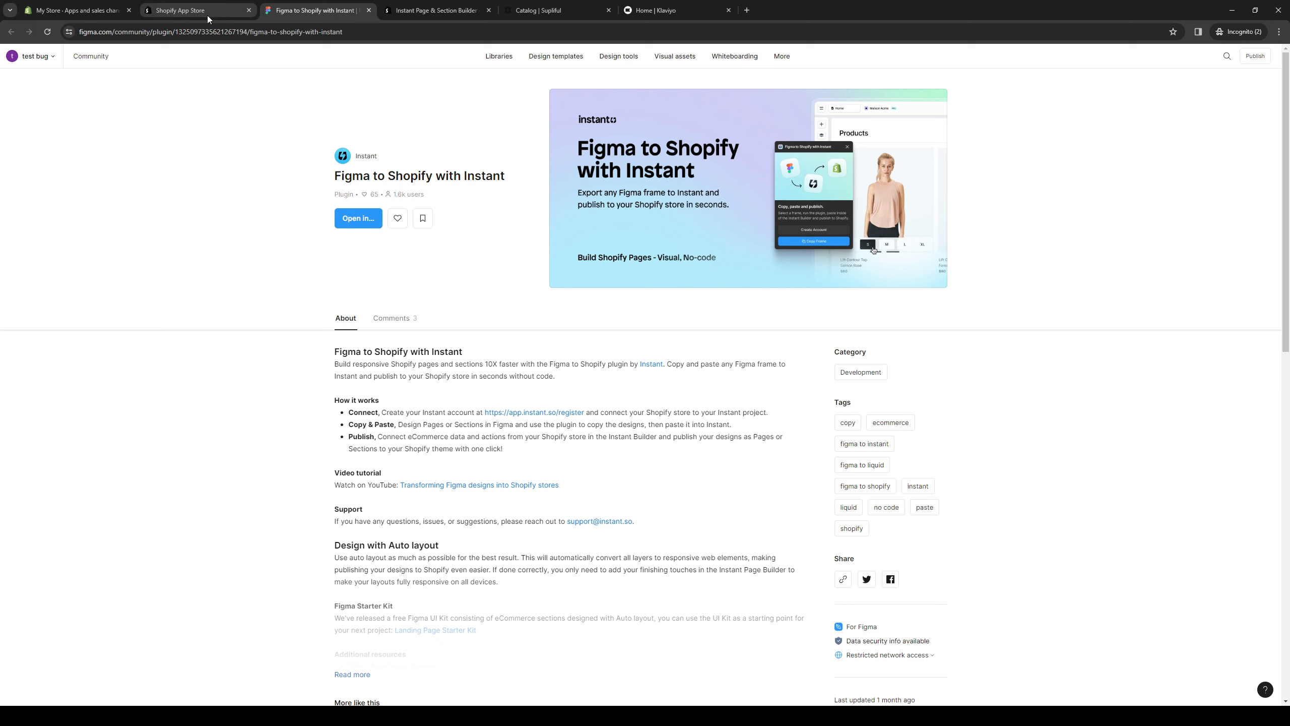
# Search the Shopify App Store for 'instant'
pyautogui.click(192, 10)
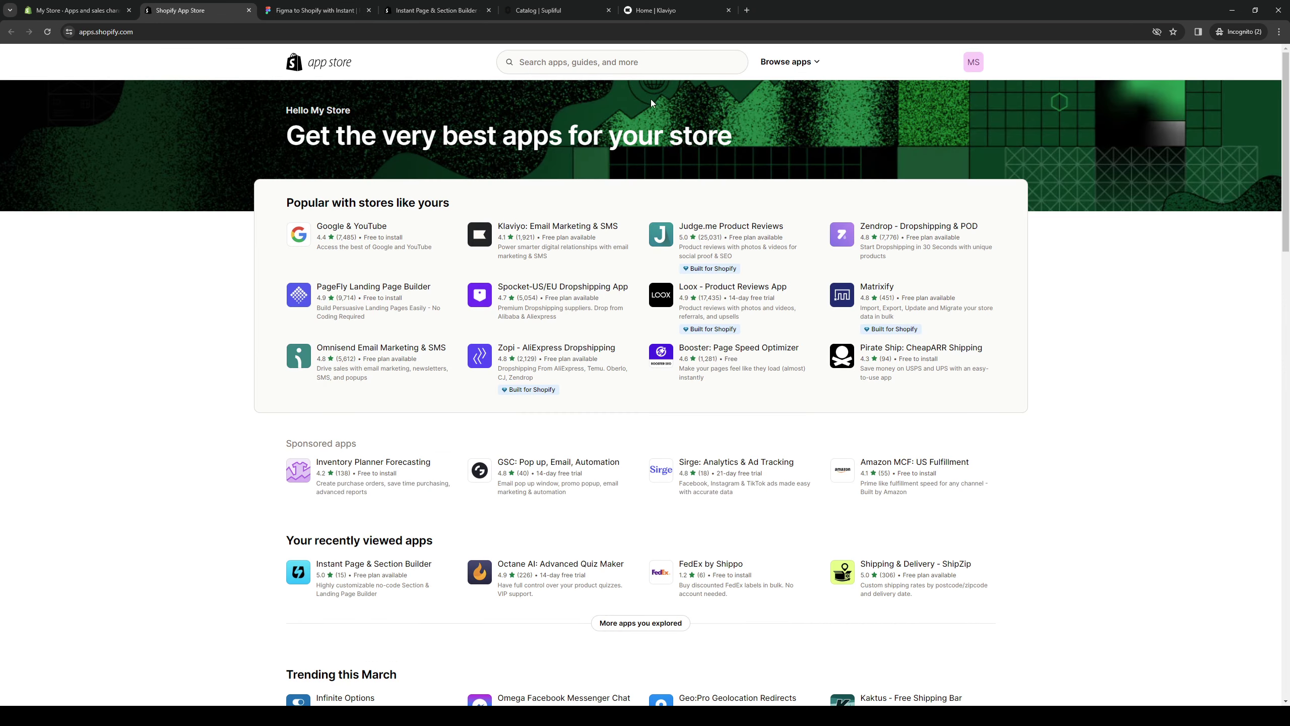
pyautogui.click(619, 63)
pyautogui.write('instant')
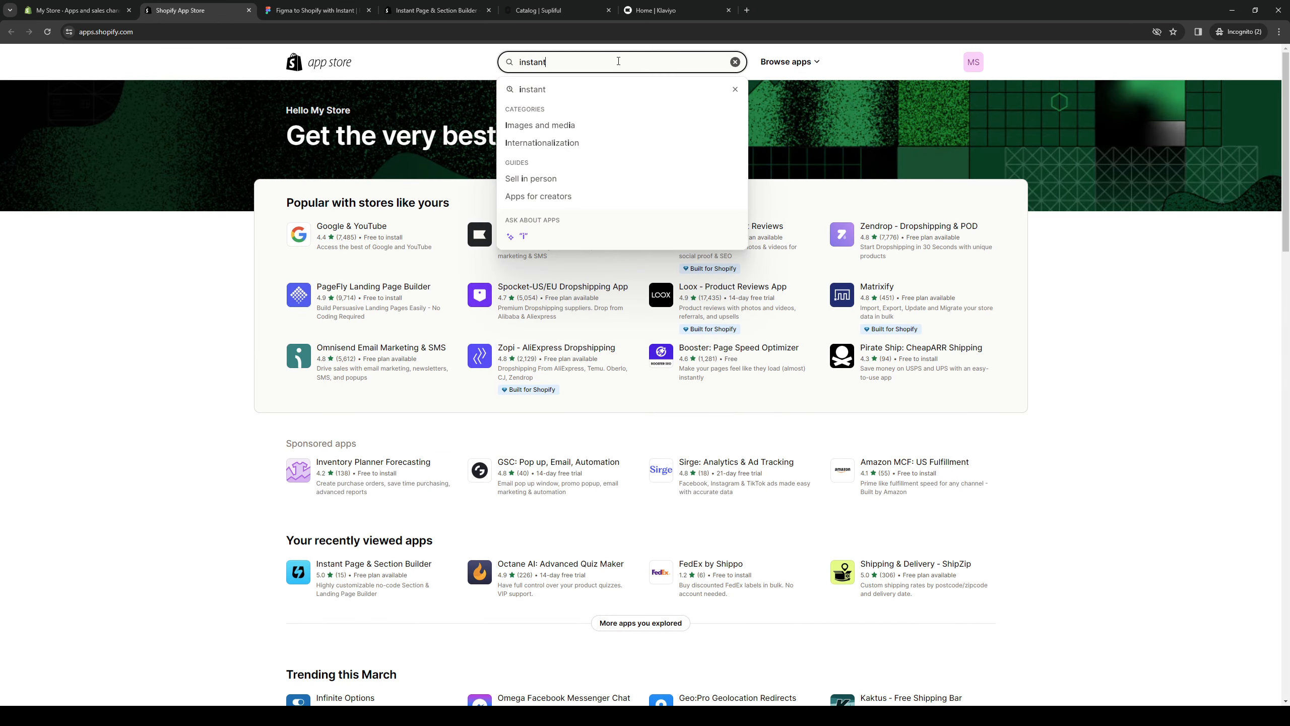
pyautogui.press('Return')
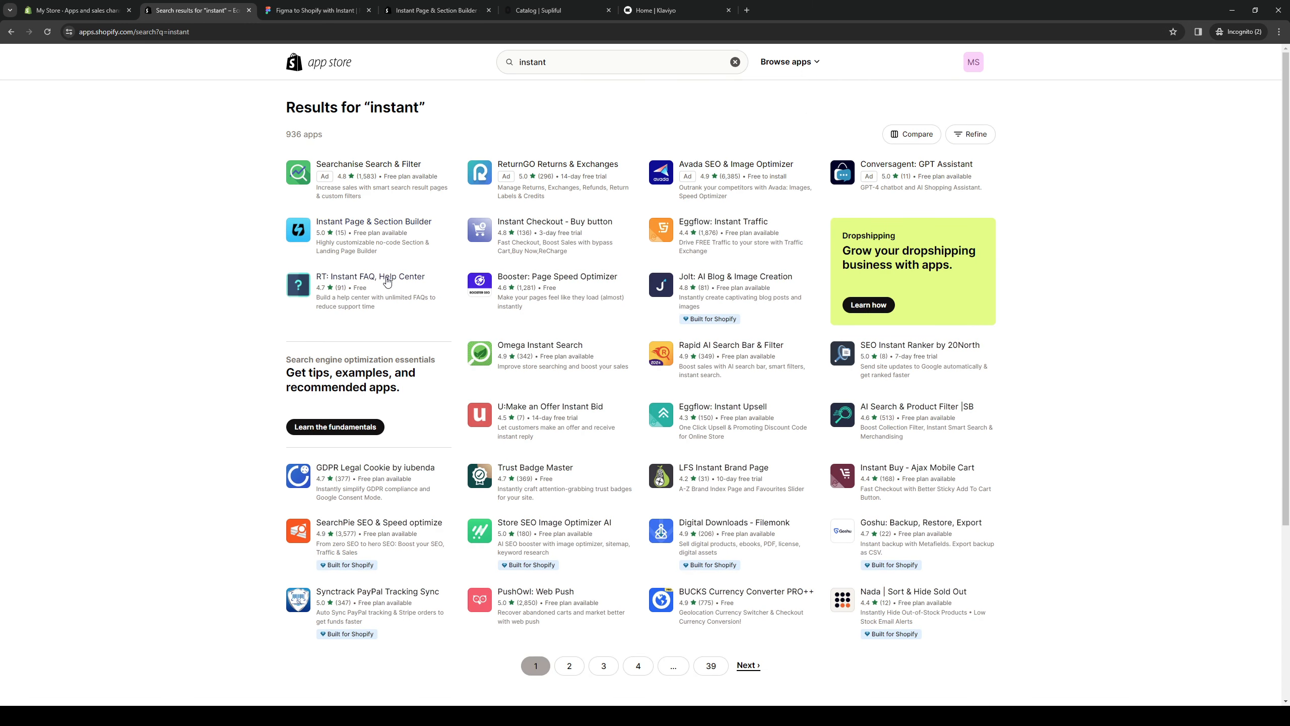
# Open the Instant Page & Section Builder listing and start installing it on the store
pyautogui.click(416, 221)
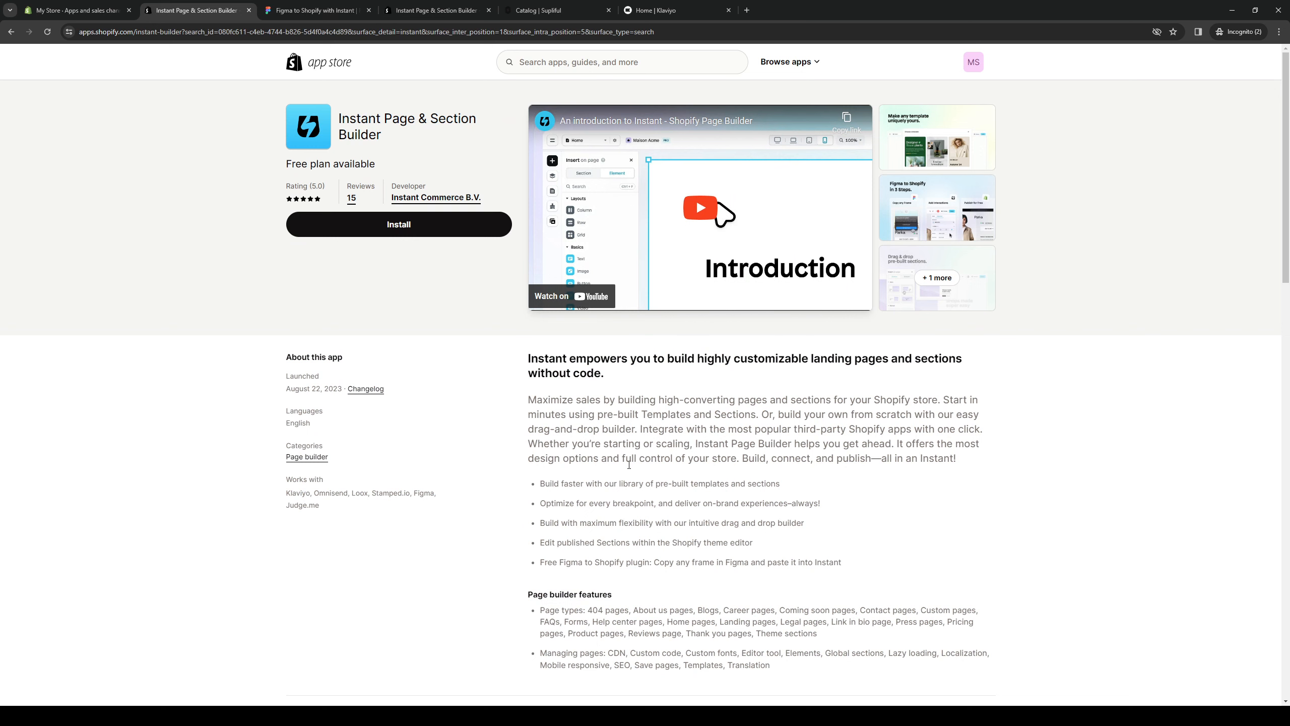
pyautogui.scroll(-1, 628, 466)
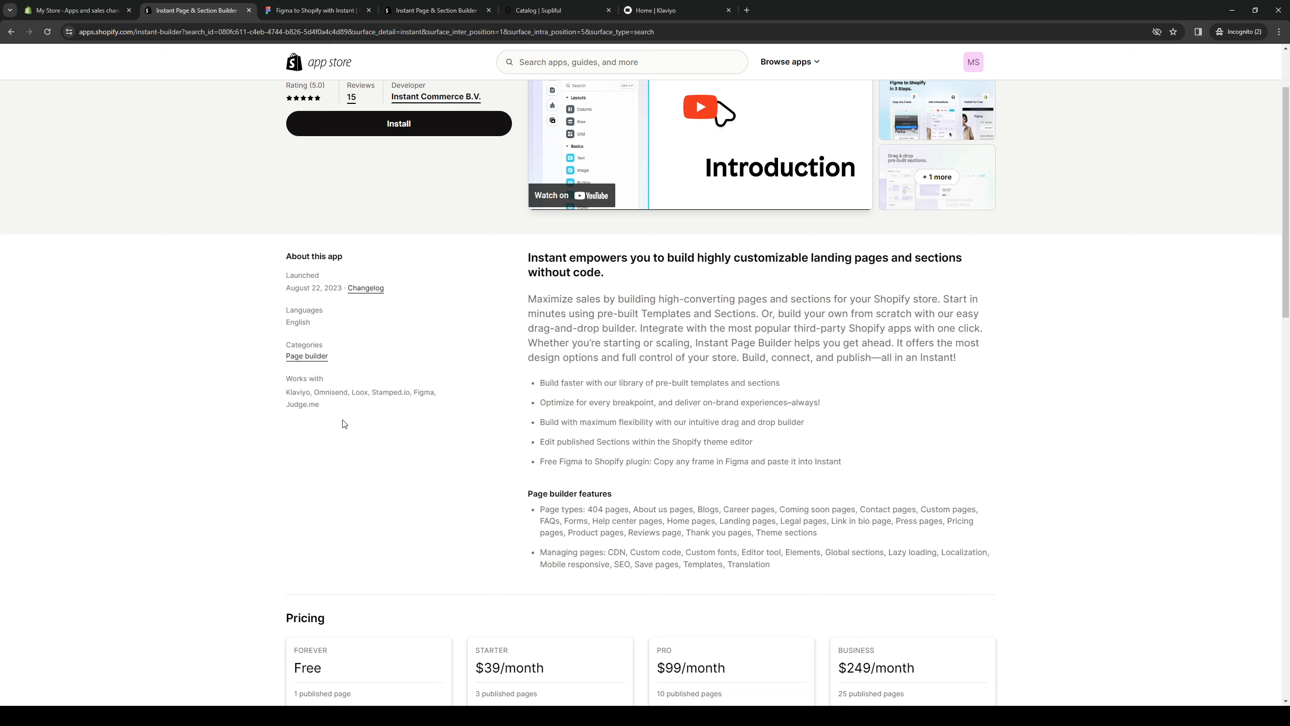
pyautogui.scroll(3, 427, 410)
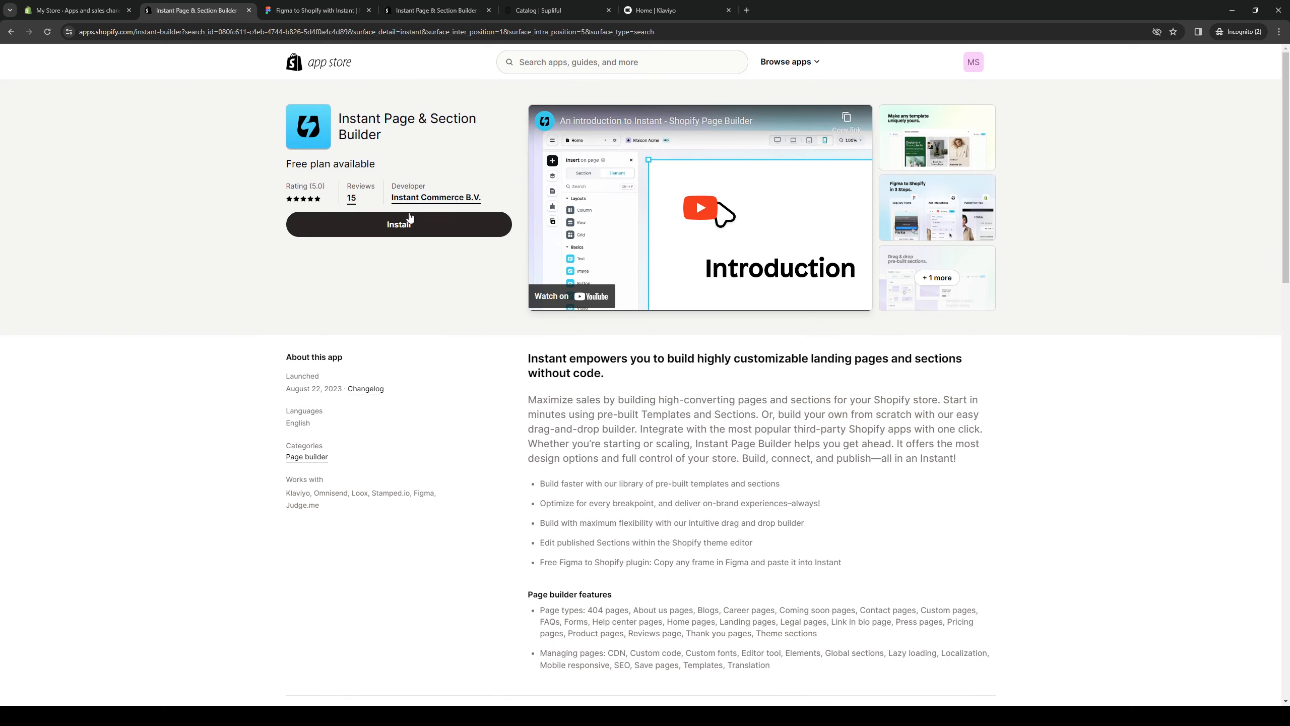
pyautogui.click(419, 234)
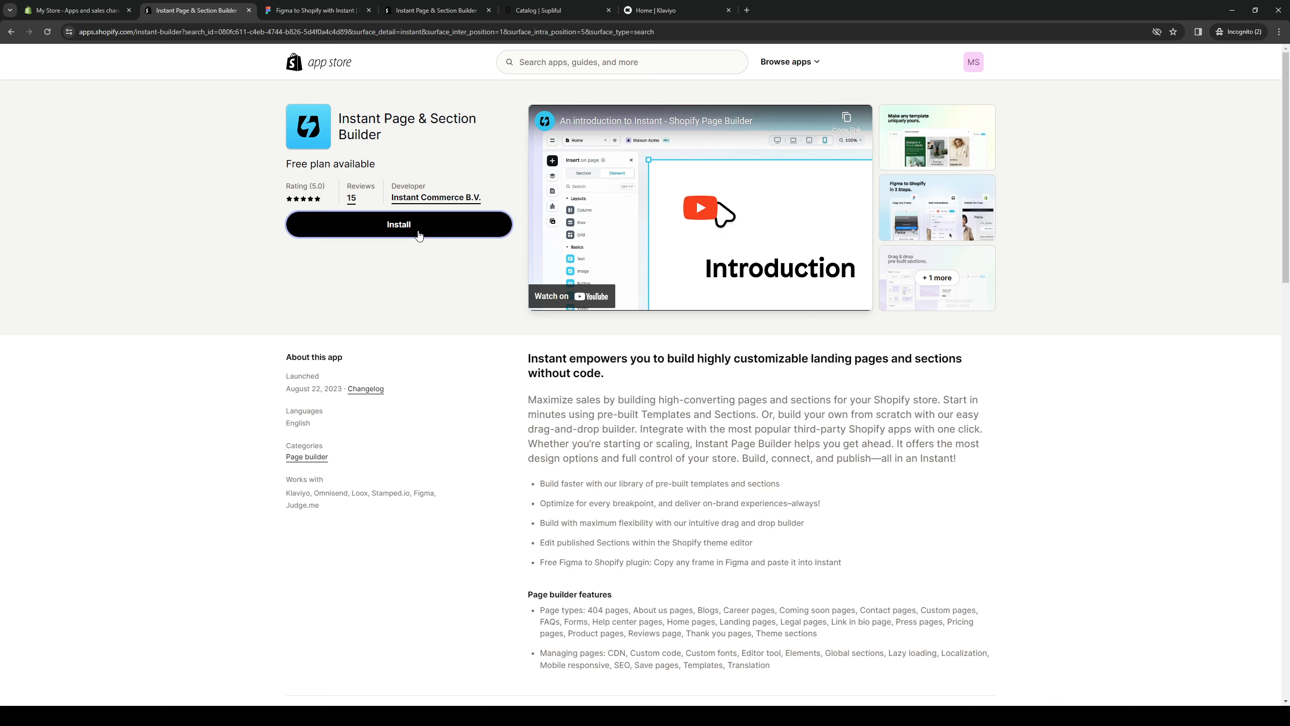
pyautogui.hotkey('ctrl', 'Tab')
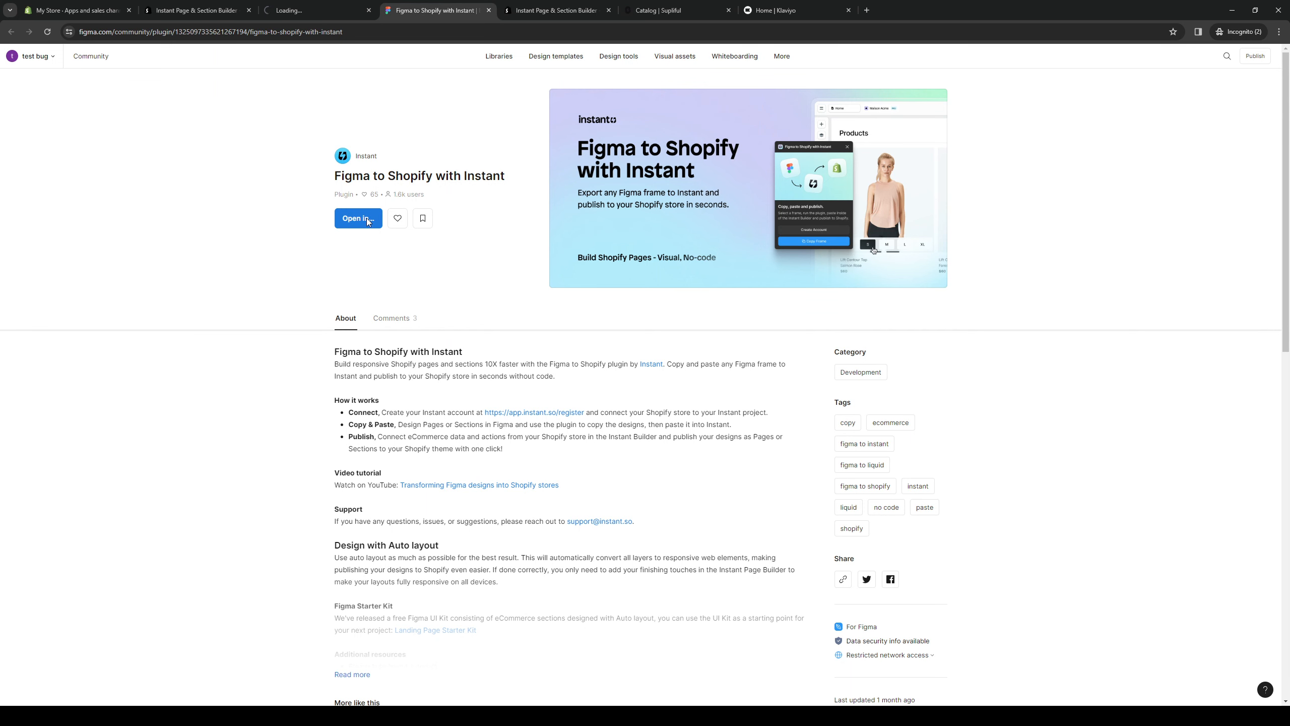
# Check which files the Figma plugin can open in, then go to the Instant authorization page
pyautogui.click(367, 220)
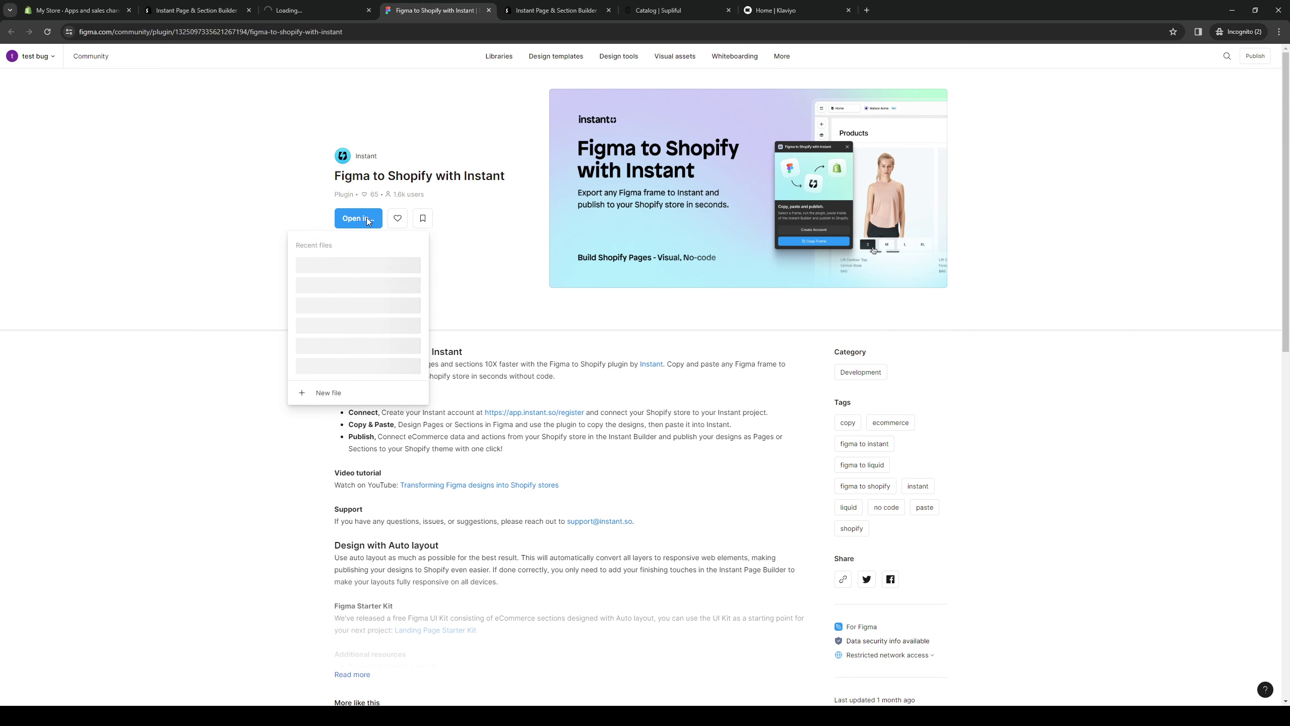
pyautogui.click(206, 232)
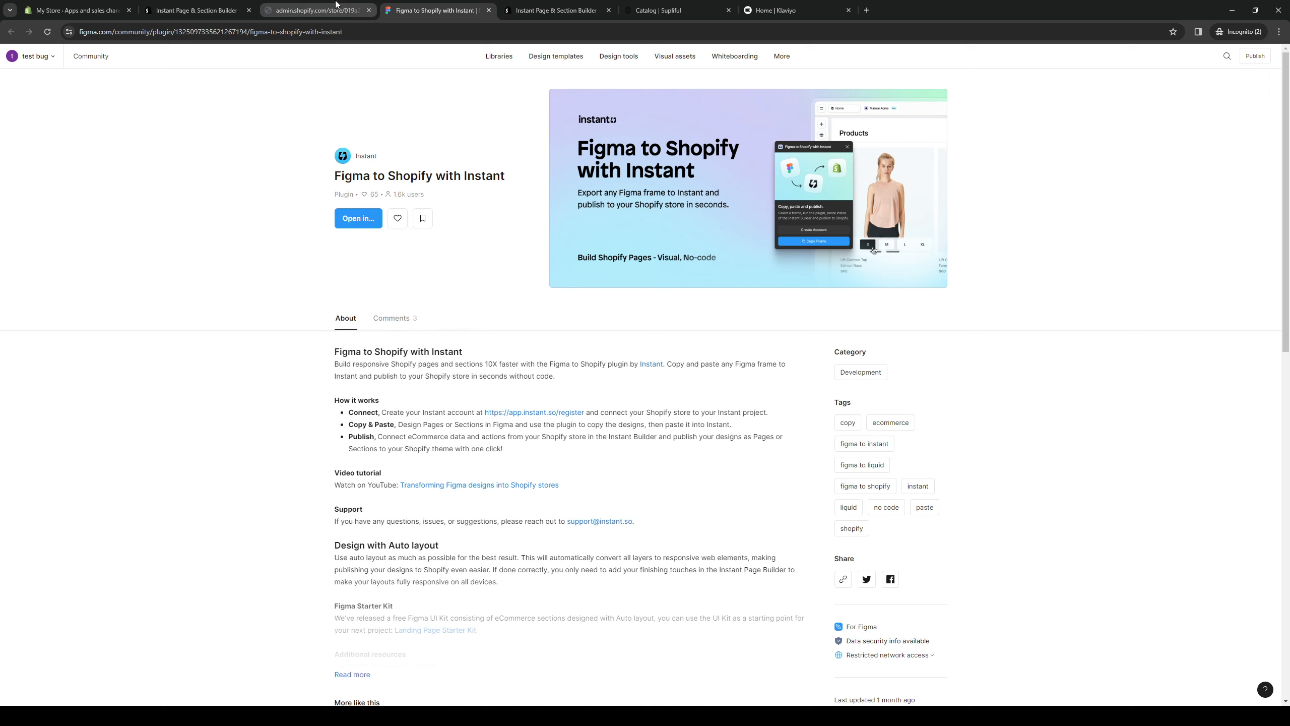
pyautogui.click(316, 10)
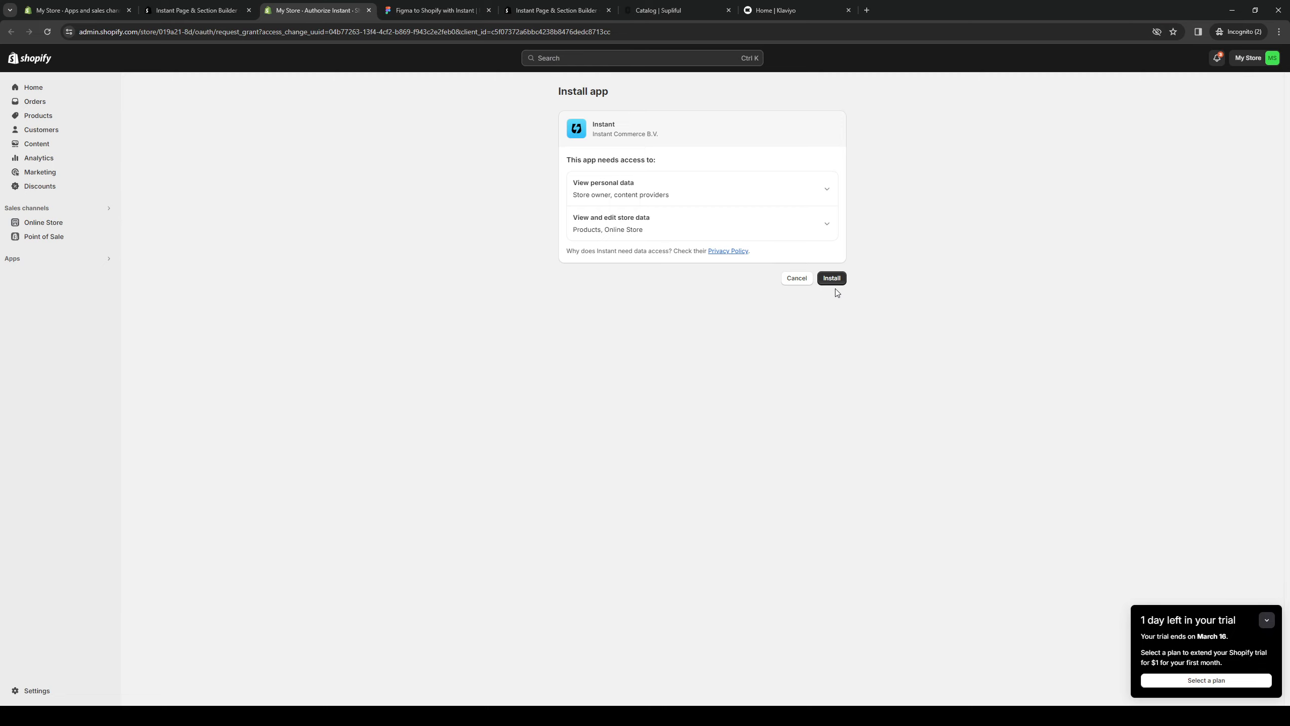
# Approve Instant's data access for installation and close the duplicate app listing tab
pyautogui.click(832, 279)
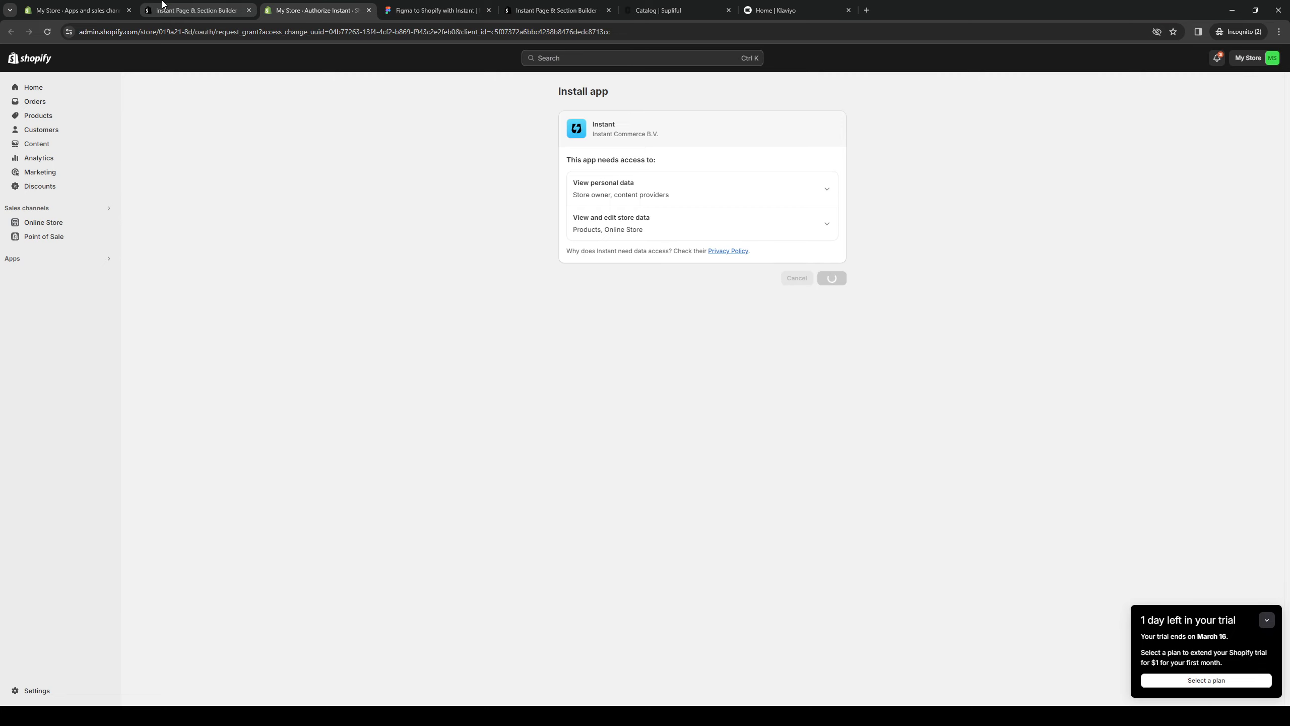
pyautogui.click(197, 11)
pyautogui.click(249, 10)
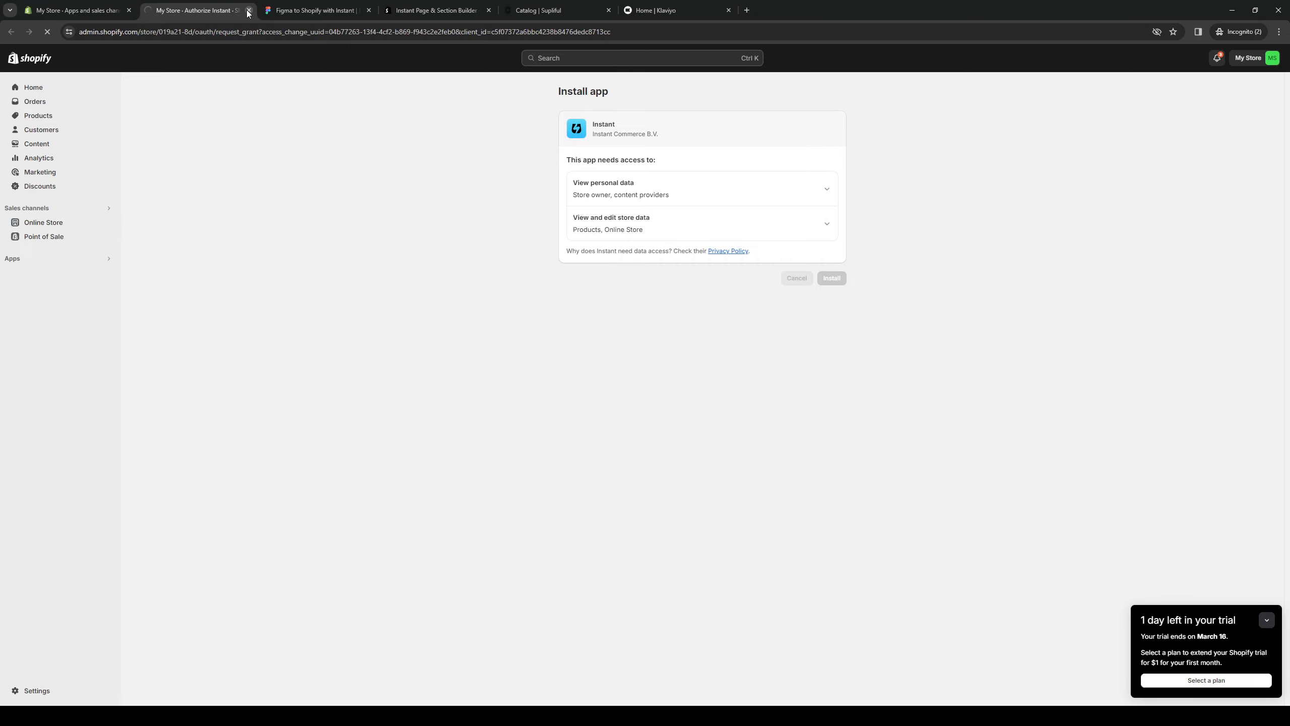
pyautogui.click(313, 10)
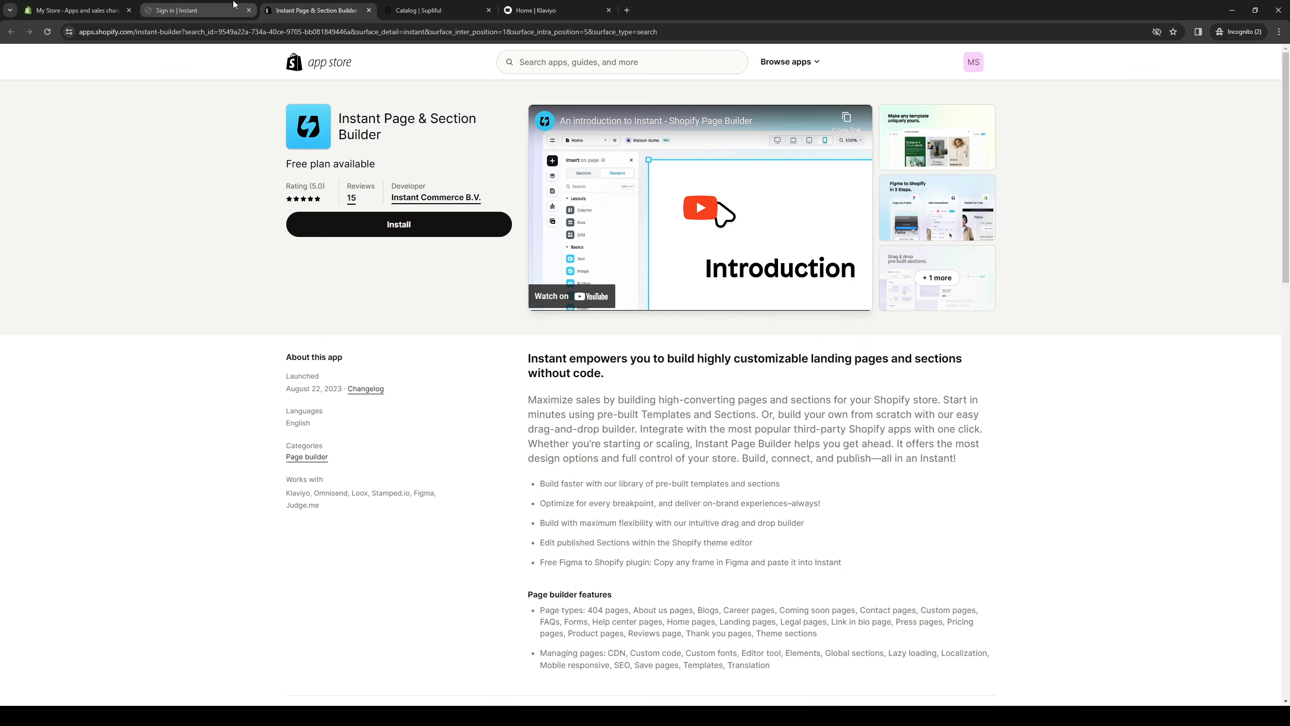
# Sign in to Instant with a Google account, reaching the empty Sites dashboard
pyautogui.click(192, 10)
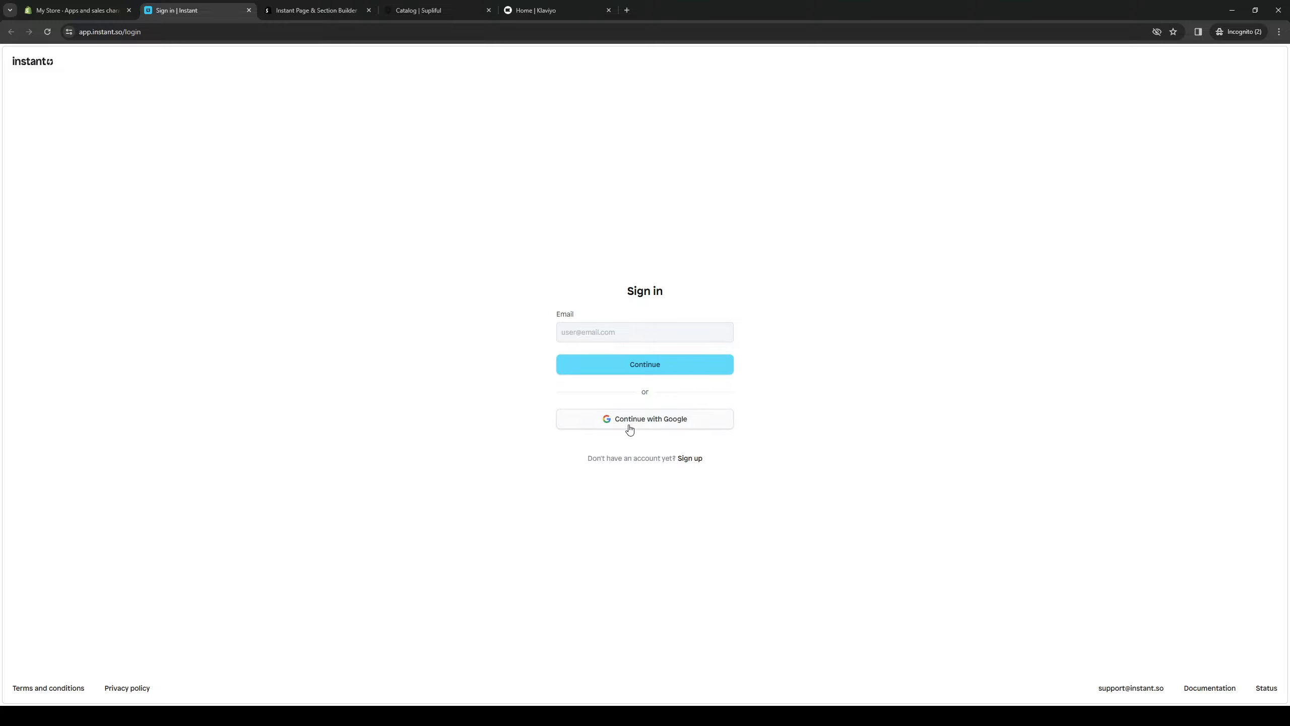
pyautogui.click(575, 423)
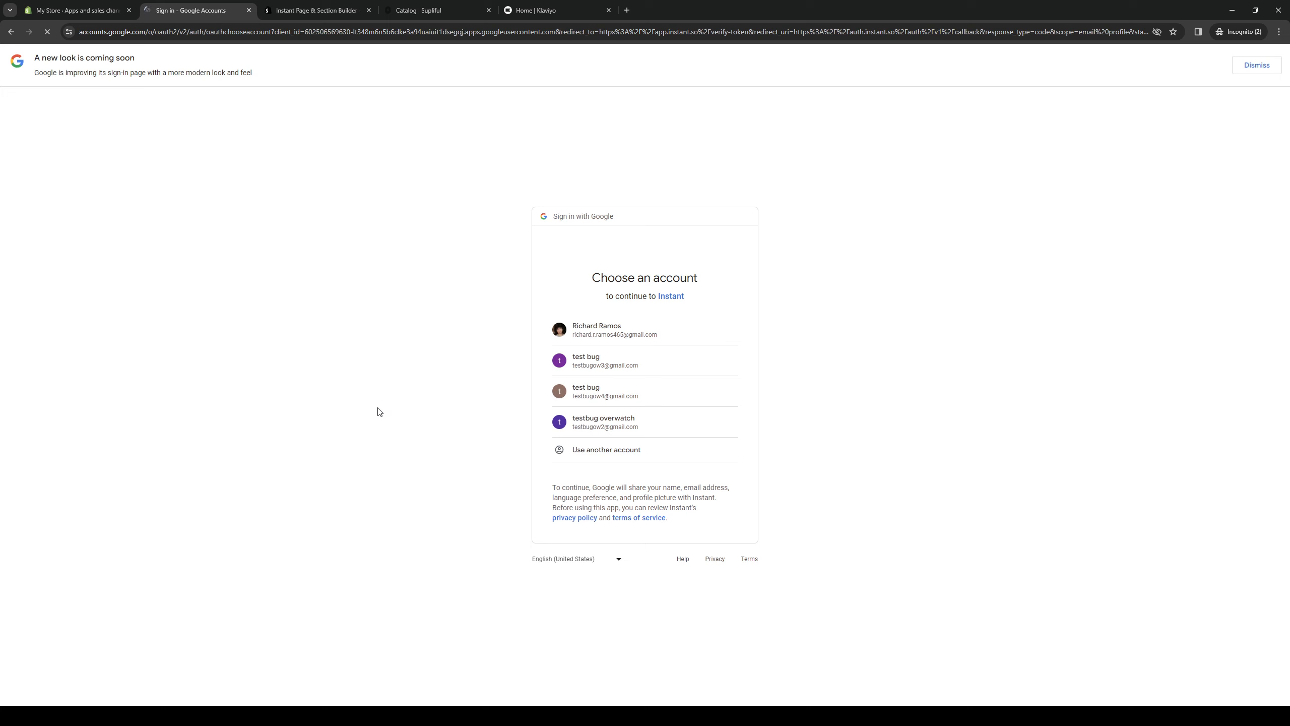
pyautogui.click(705, 444)
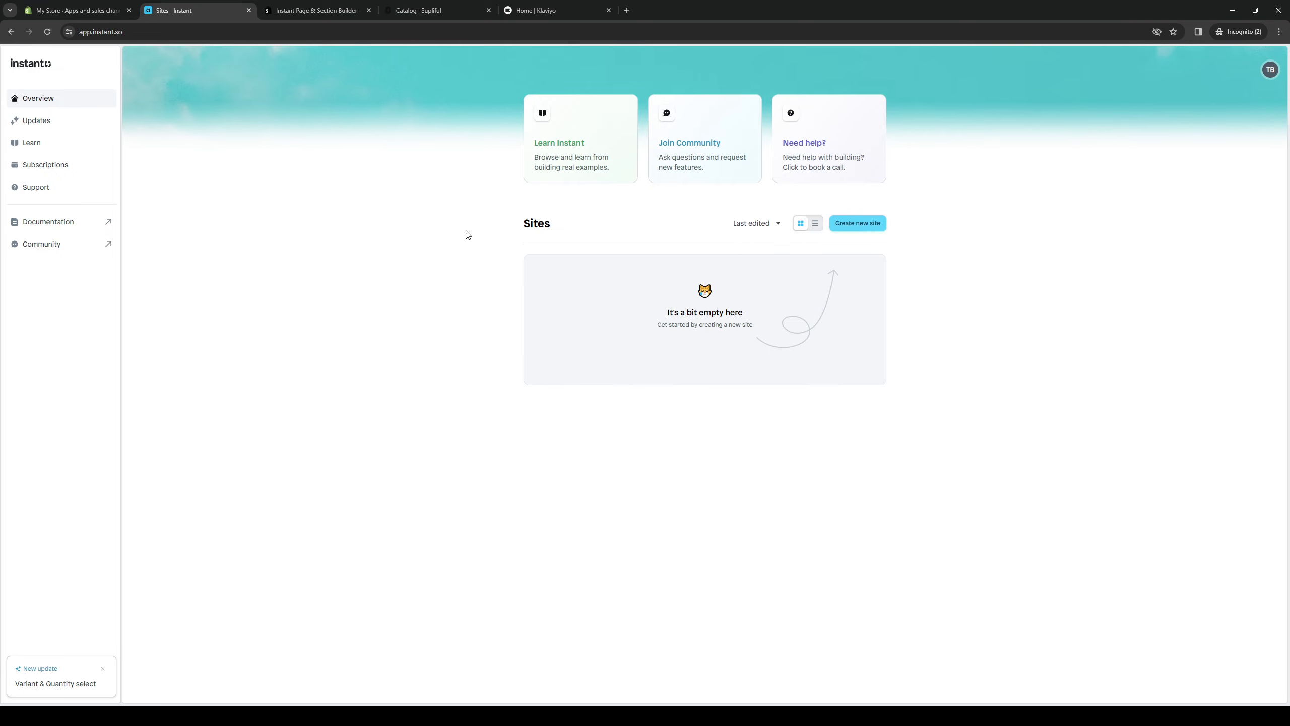
# Return to the My Store tab and close the Settings overlay to show the admin Home
pyautogui.click(98, 11)
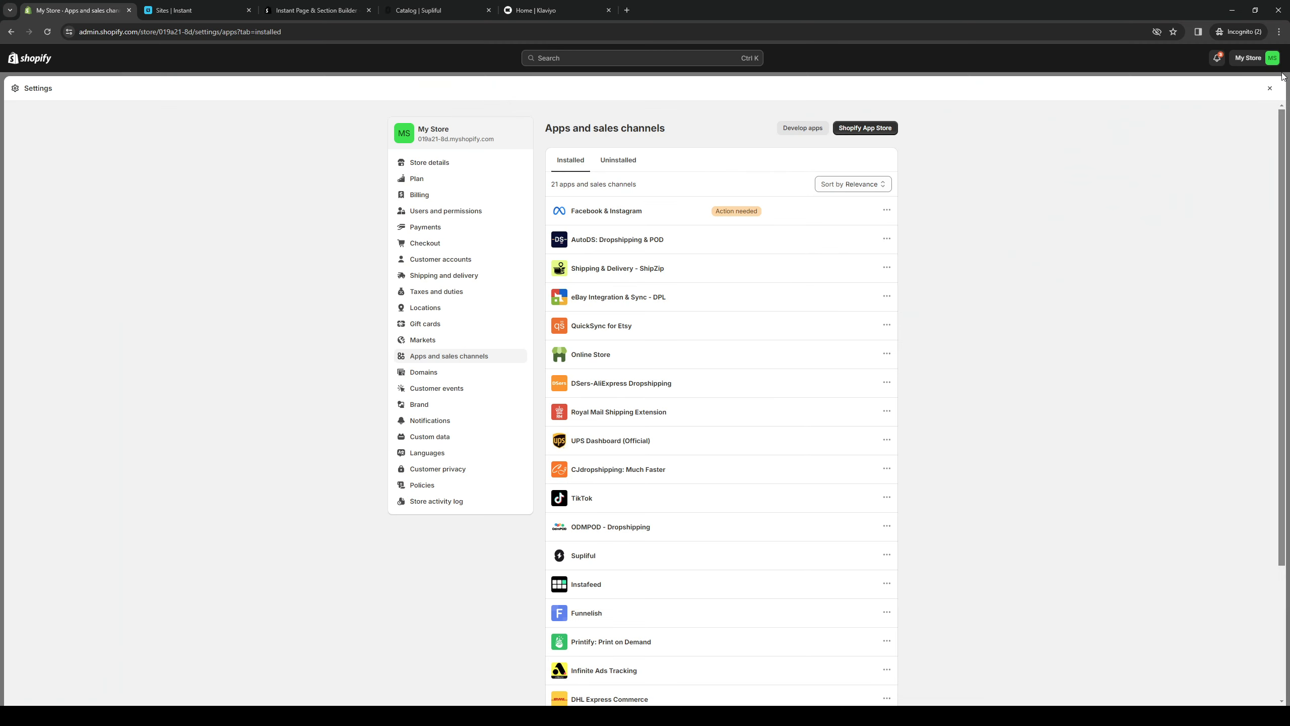
pyautogui.click(1274, 89)
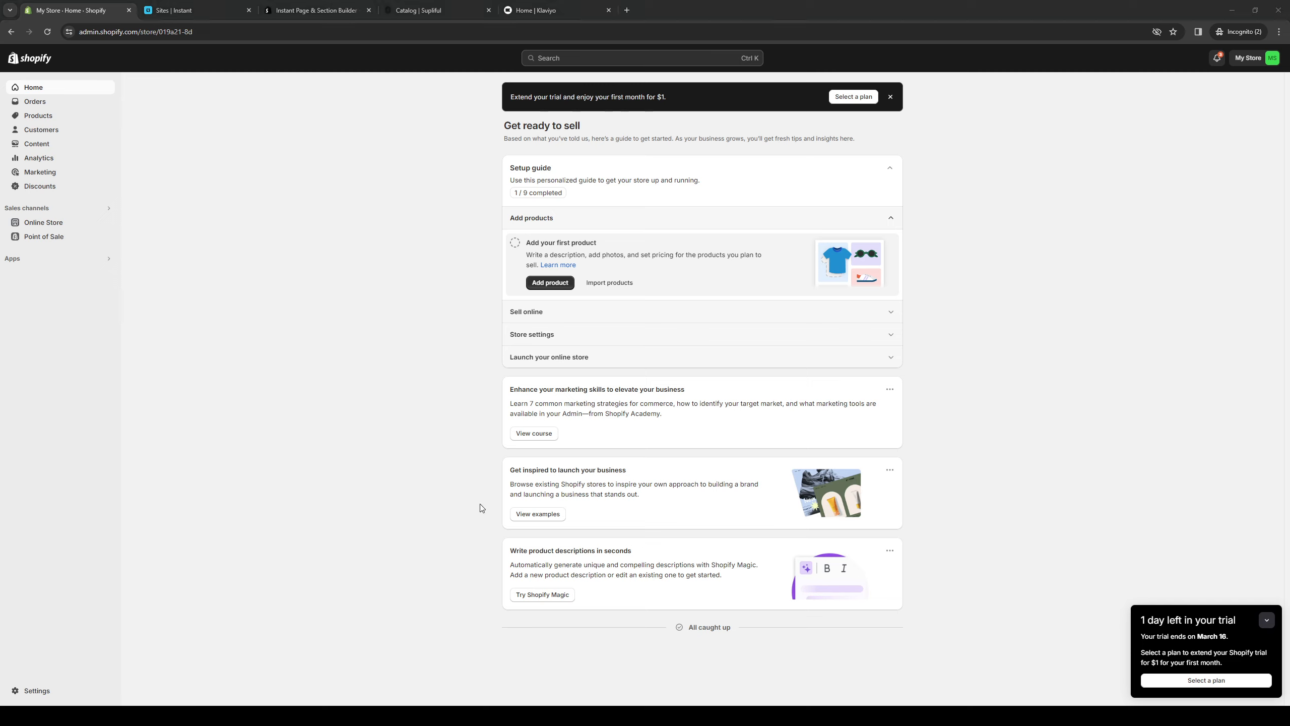